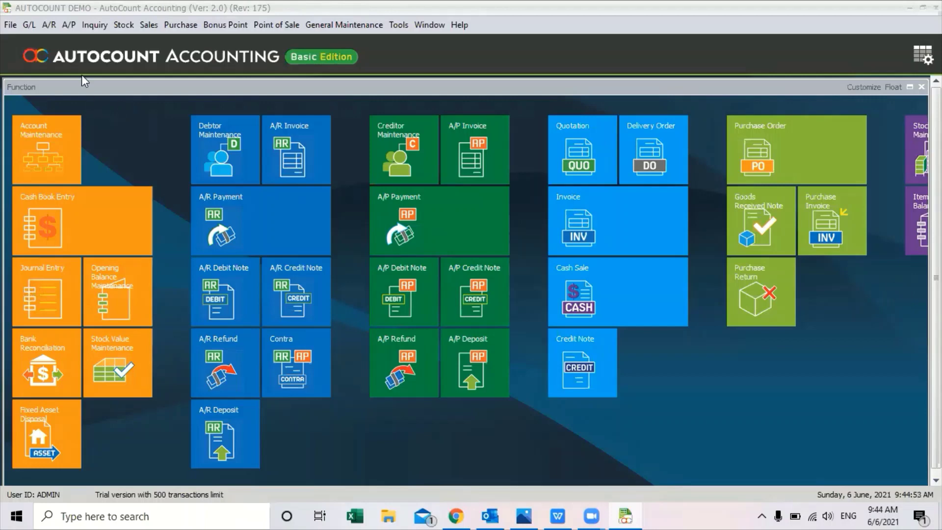
Start a new A/R deposit with deposit account MBB-12456789 and debtor 300-A002
left_click(48, 24)
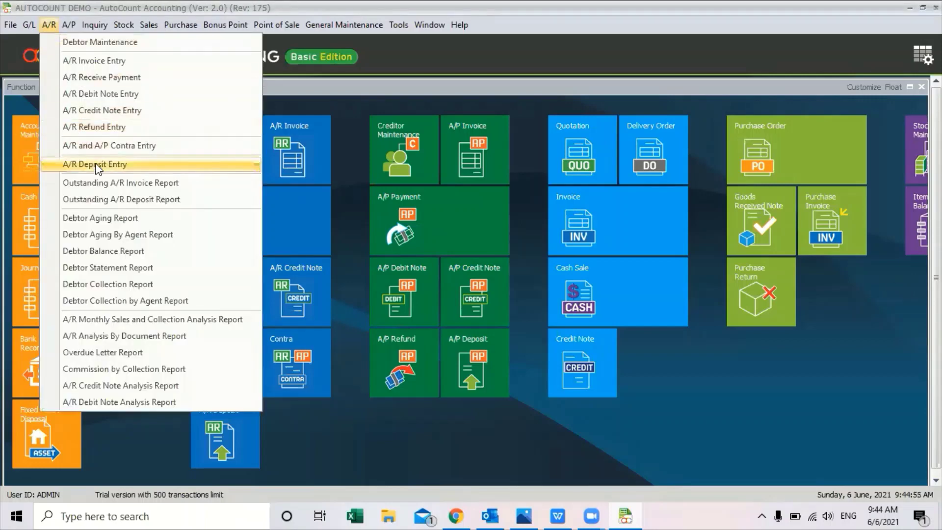
left_click(133, 164)
left_click(48, 114)
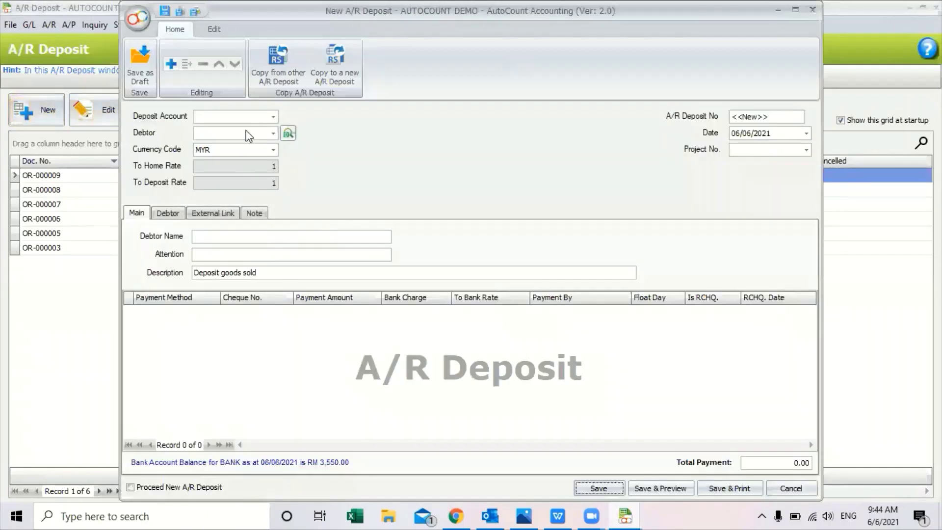
left_click(274, 119)
left_click(248, 184)
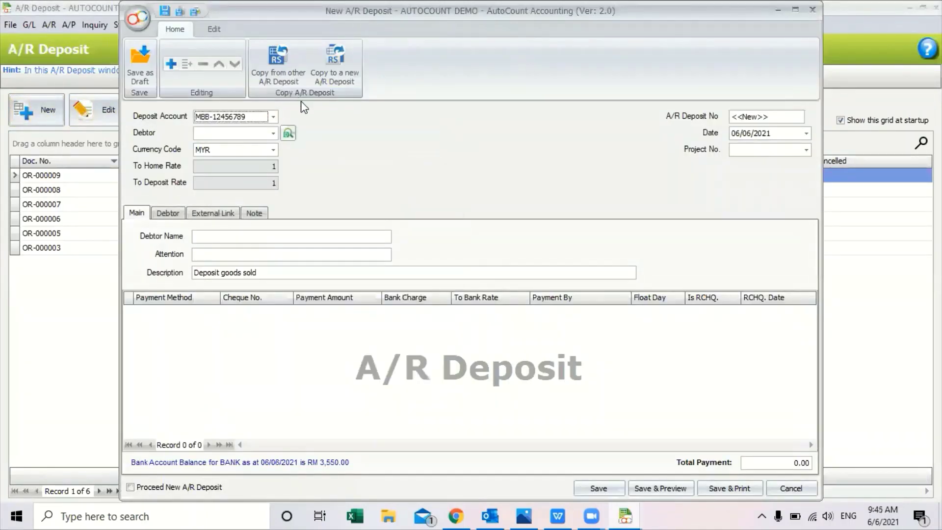
left_click(273, 133)
left_click(252, 214)
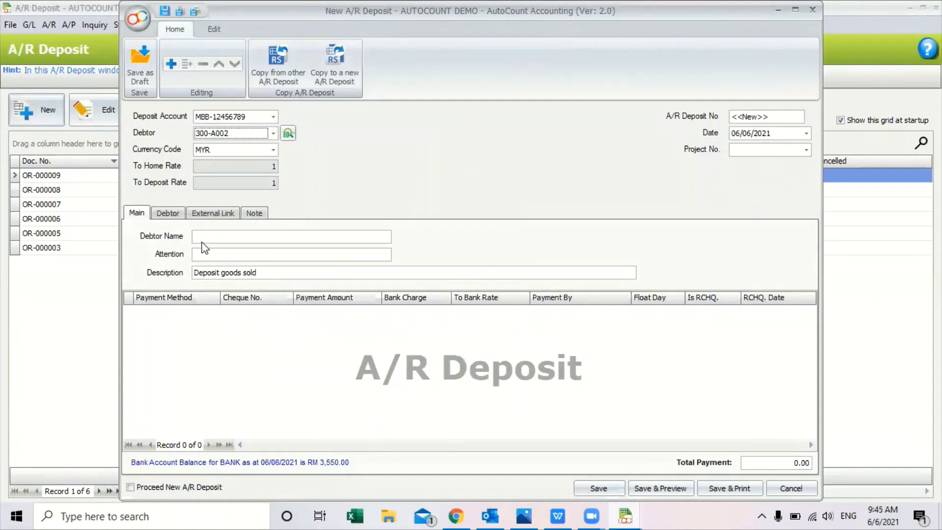
Add a BANK payment line with cheque 123456 and amount 2000
right_click(190, 318)
left_click(209, 324)
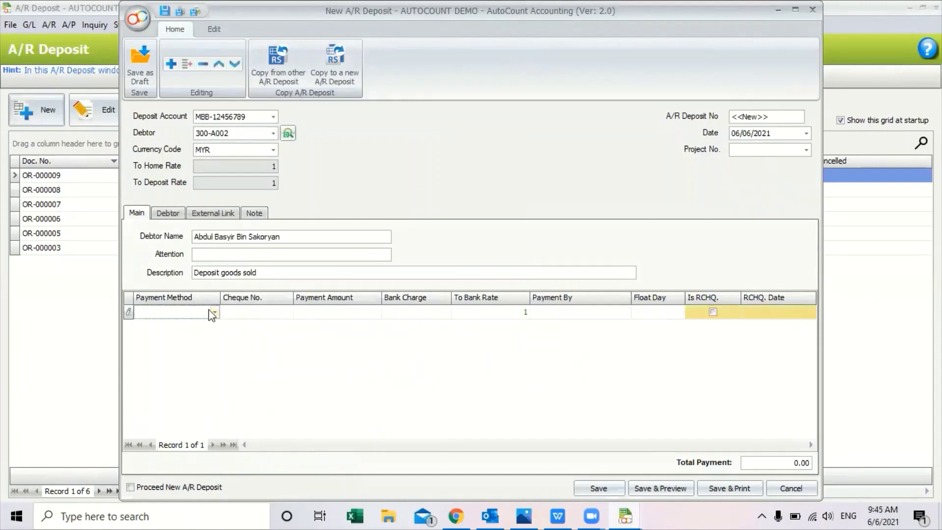
left_click(233, 89)
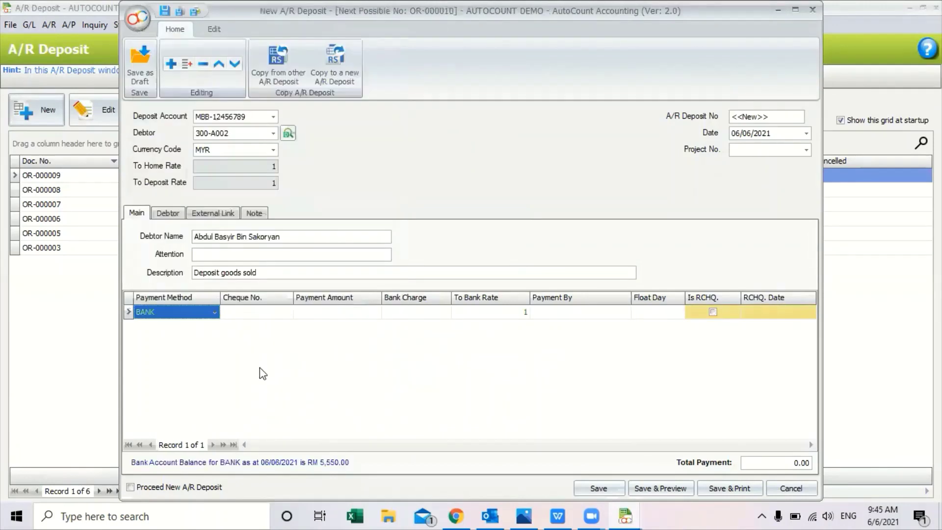
left_click(262, 315)
type("123")
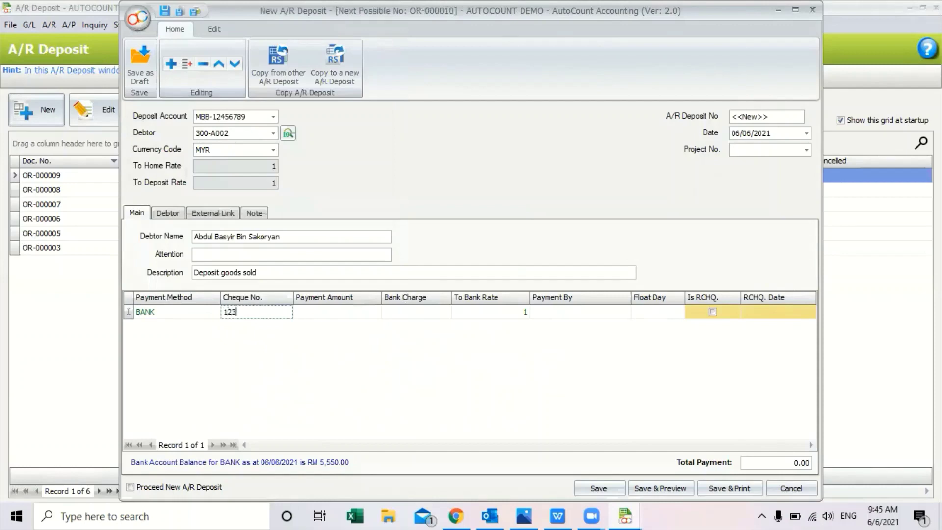
type("456")
left_click(358, 309)
type("200")
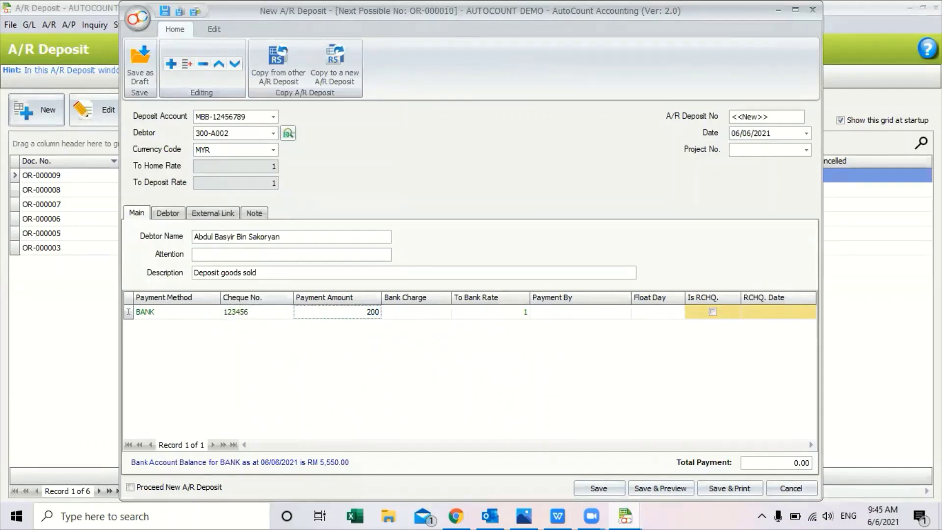
type("0")
Save the 2,000.00 deposit and open OR-000010 to view its details
left_click(594, 487)
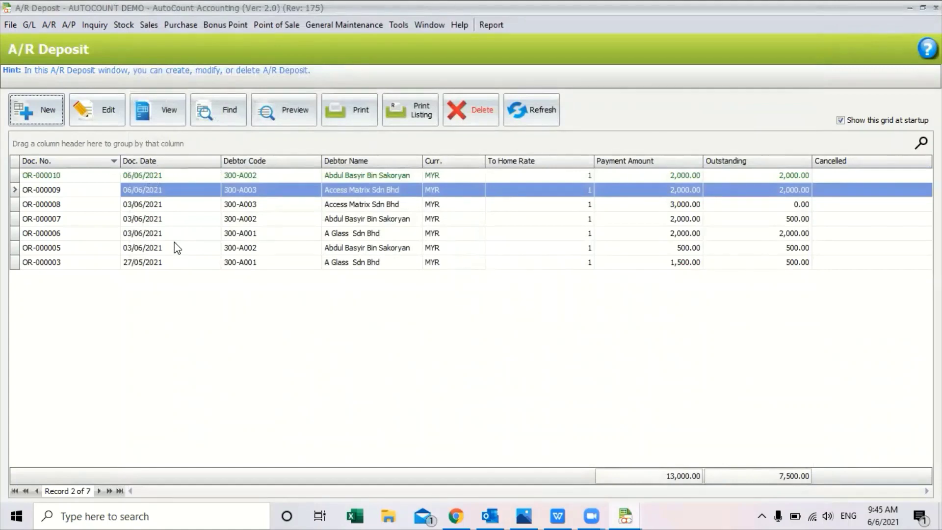
left_click(77, 177)
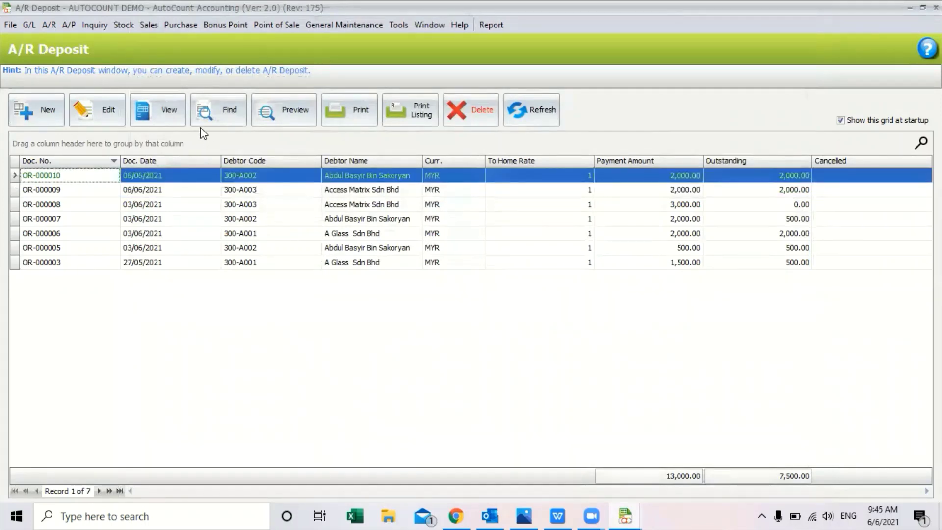
left_click(158, 110)
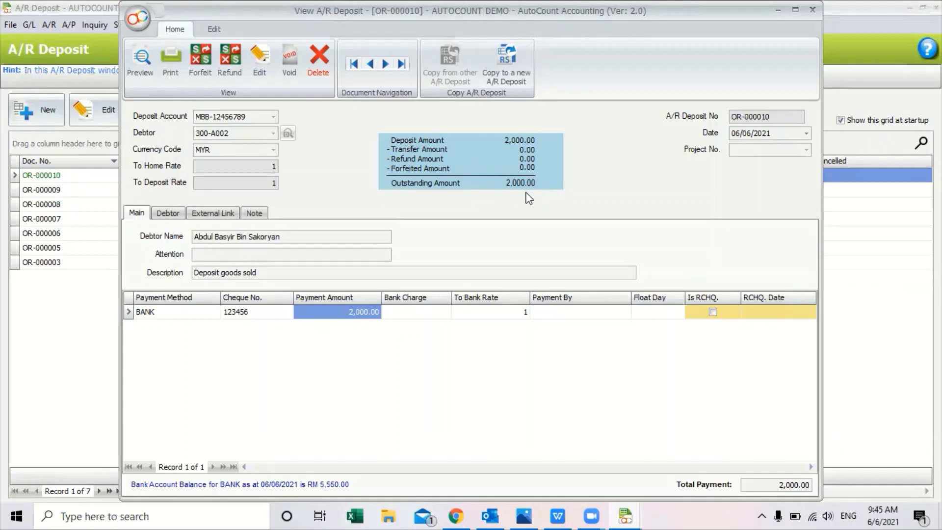
Add refund PV-000016 of 1,000.00 against deposit OR-000010 and save it
left_click(229, 77)
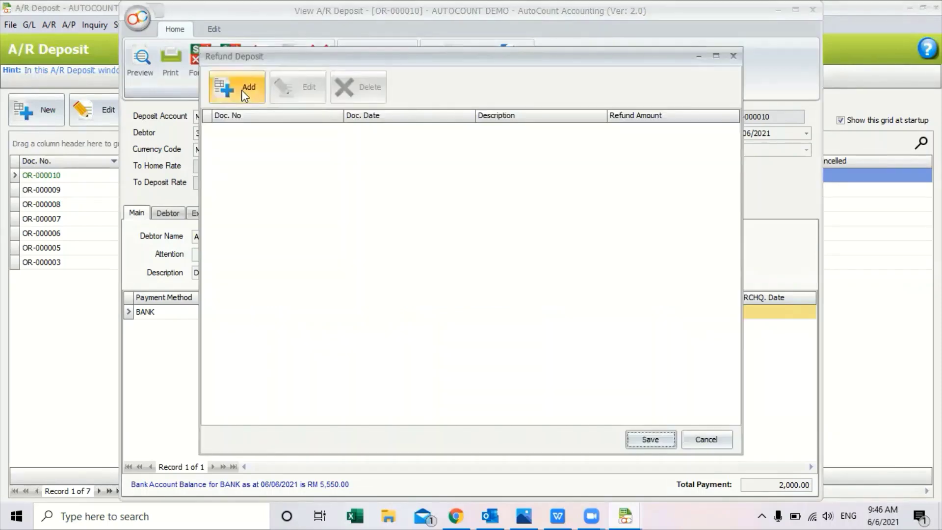
left_click(243, 92)
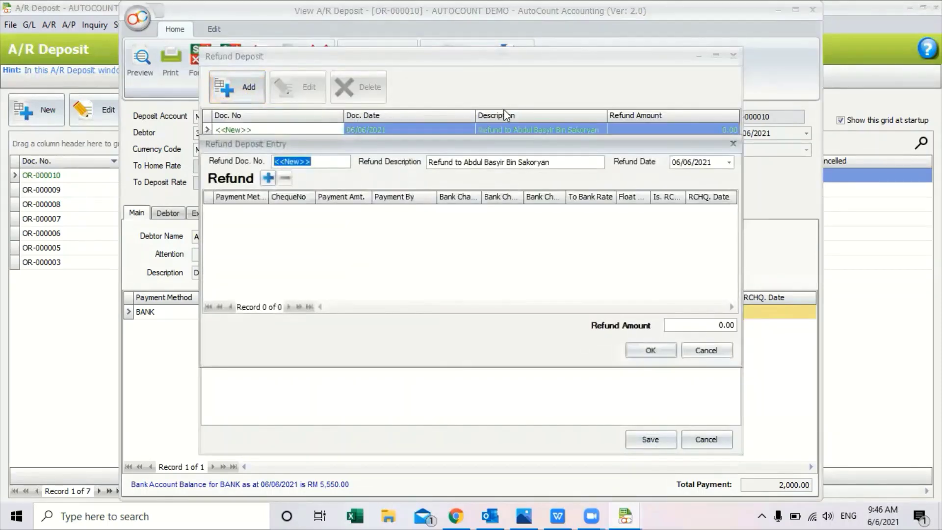
left_click(269, 179)
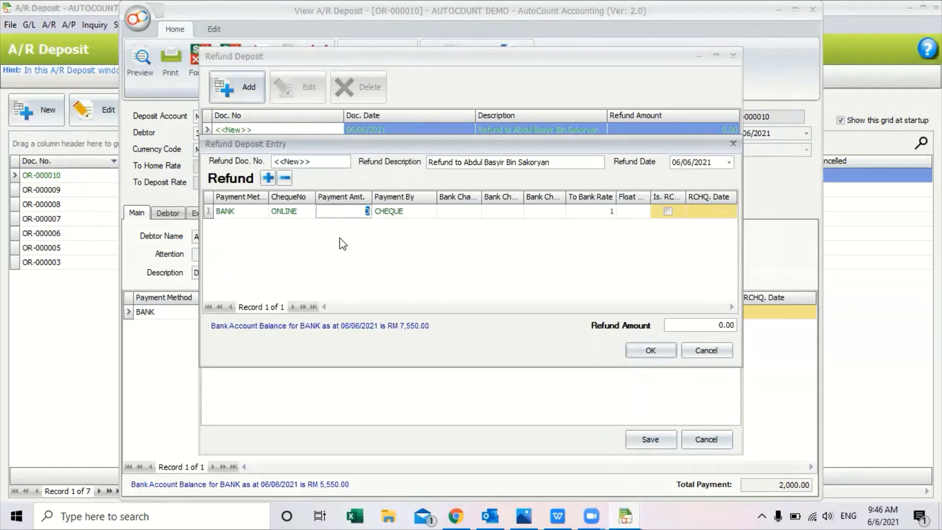
key("BackSpace")
type("1000")
key("Return")
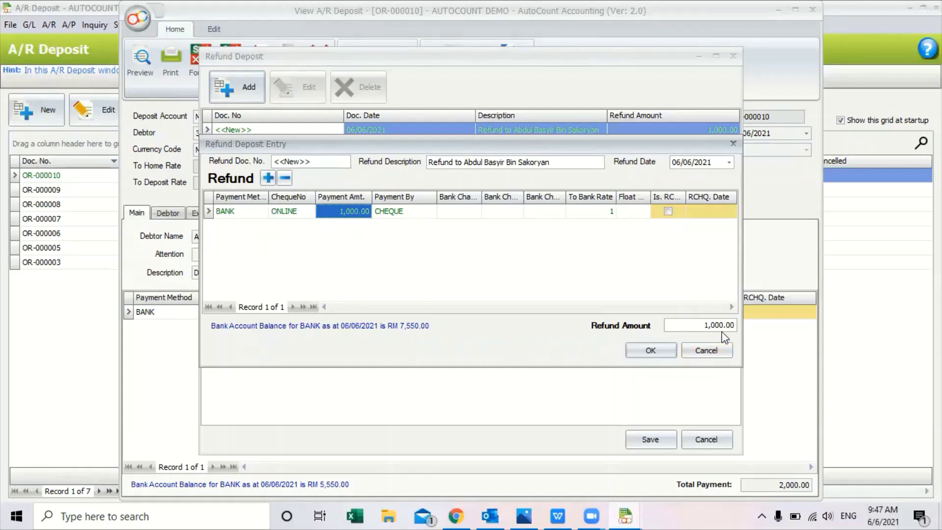
left_click(659, 350)
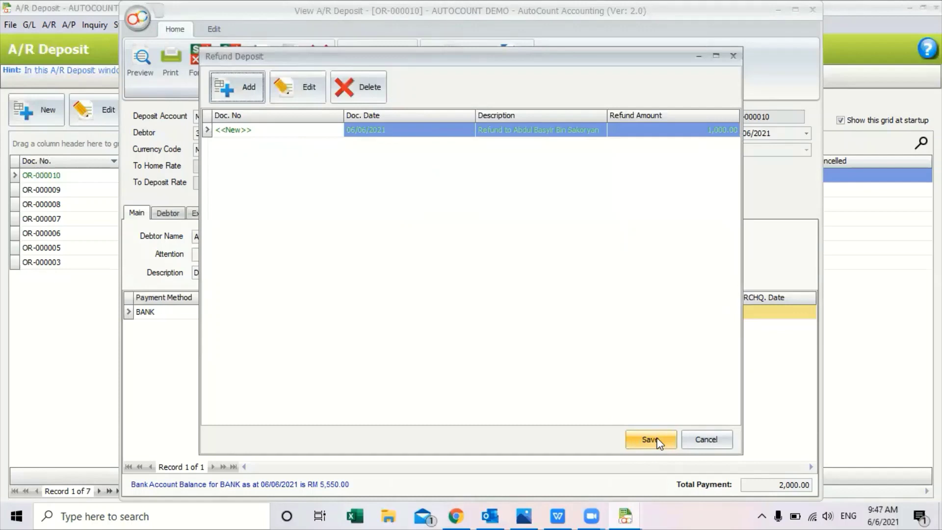
left_click(657, 444)
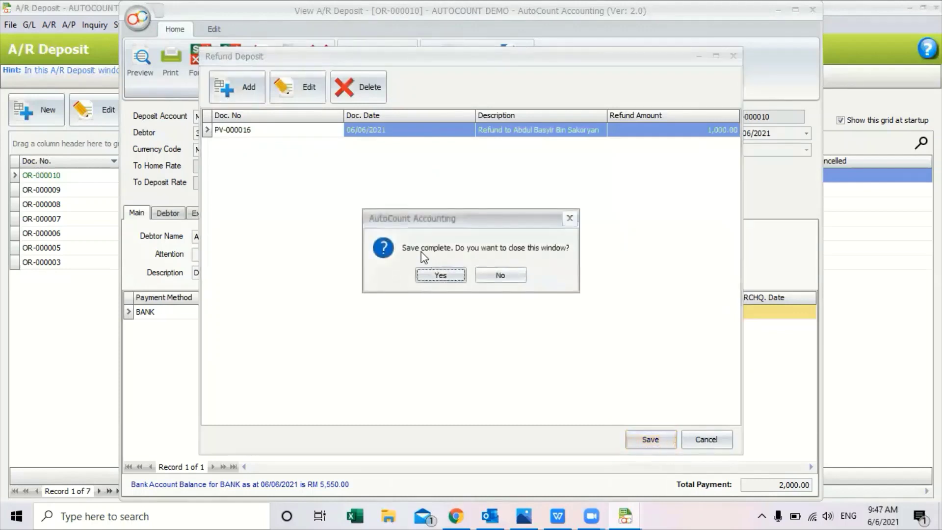
Close the refund window and reopen OR-000010, now showing 1,000.00 outstanding
left_click(422, 274)
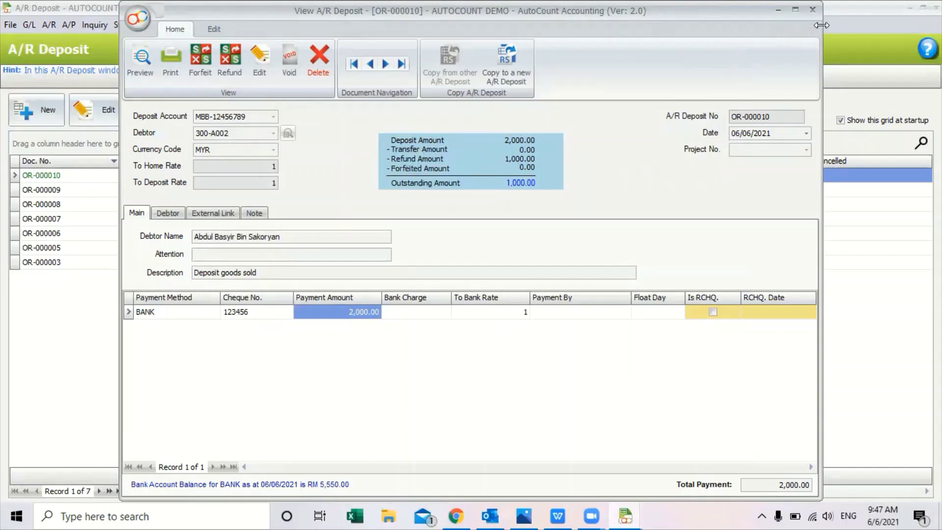
left_click(813, 10)
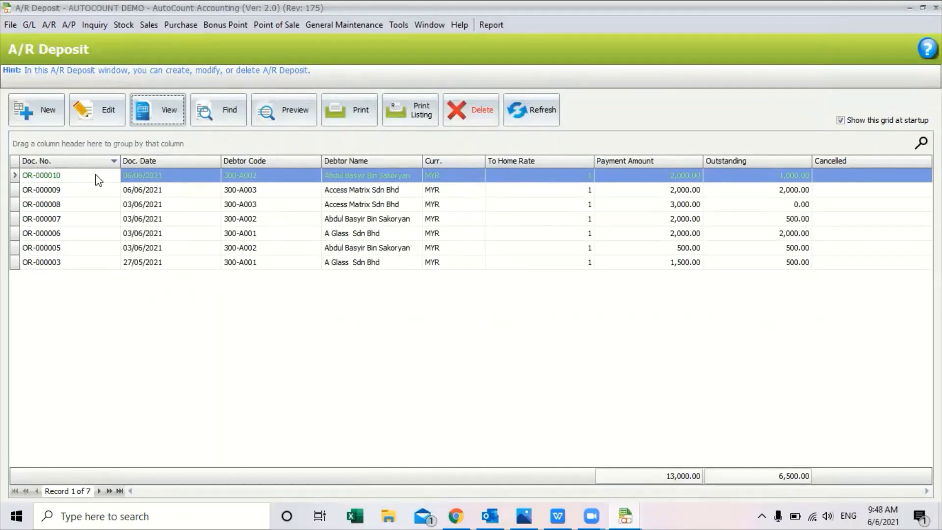
left_click(153, 122)
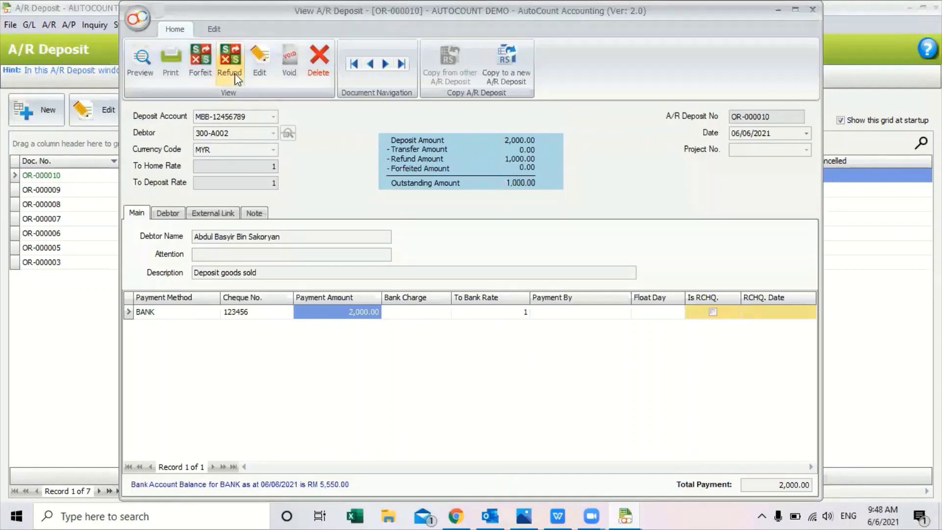
Add and save a second 1,000.00 refund for OR-000010, leaving 0.00 outstanding
left_click(230, 66)
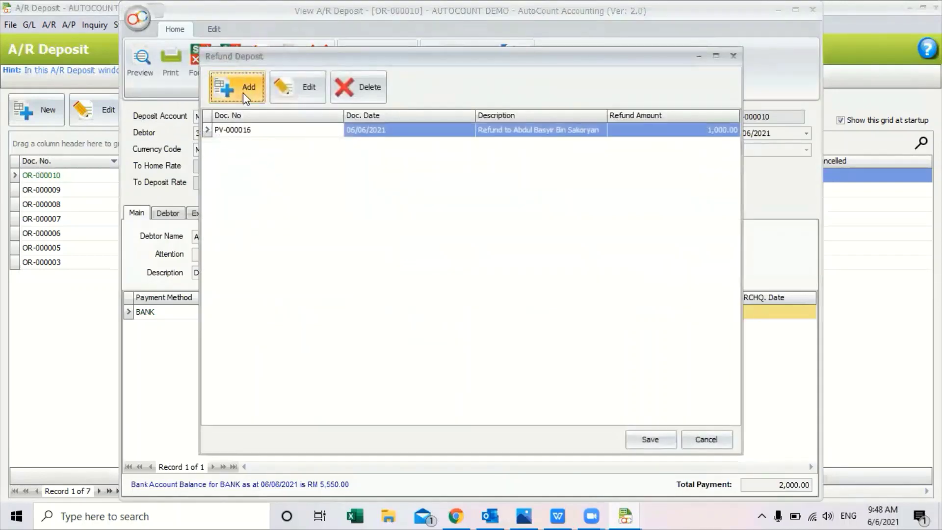
left_click(243, 93)
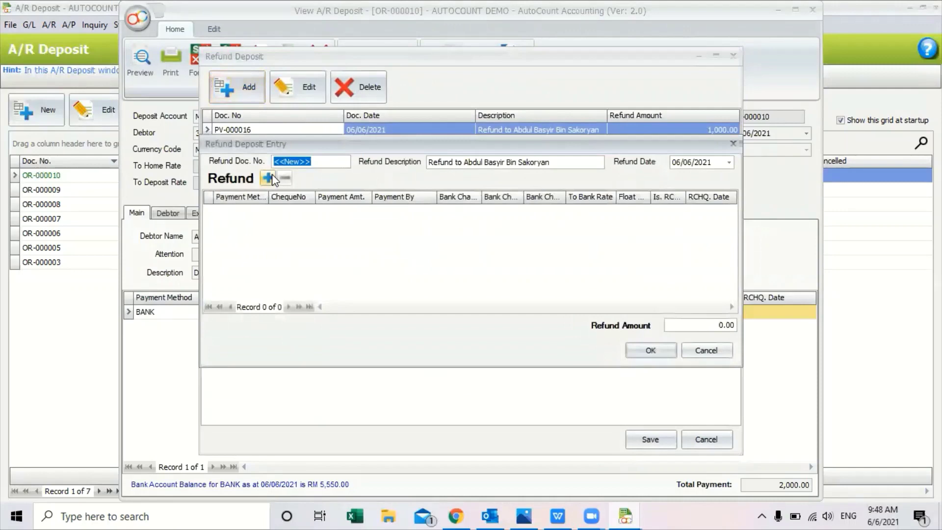
left_click(268, 178)
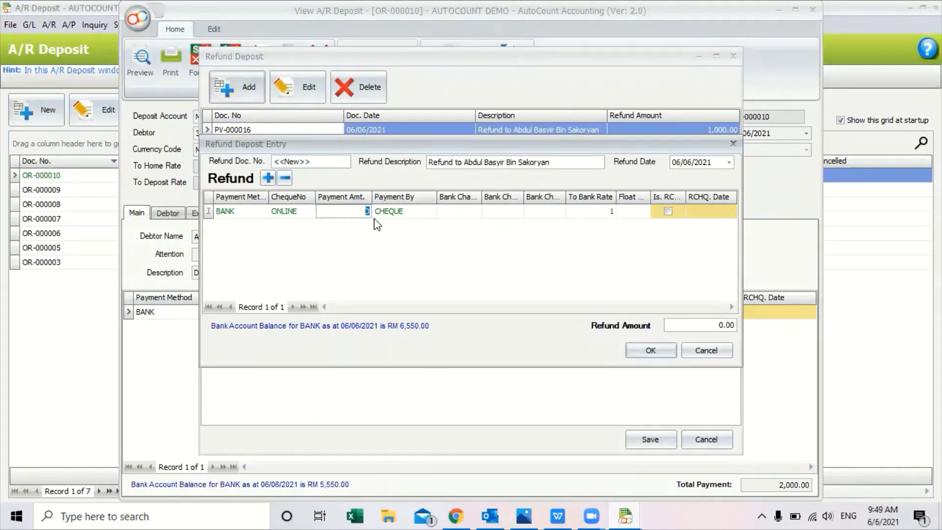
type("100")
type("0")
key("Return")
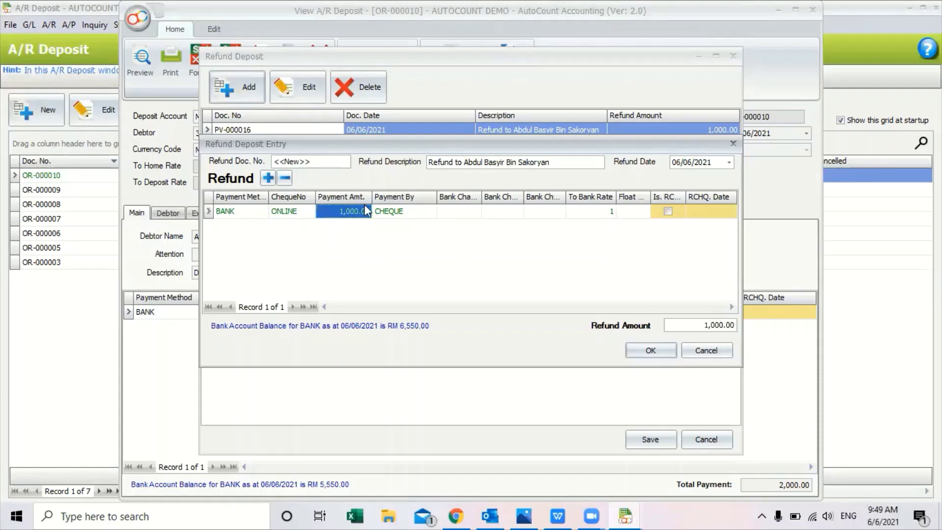
left_click(652, 350)
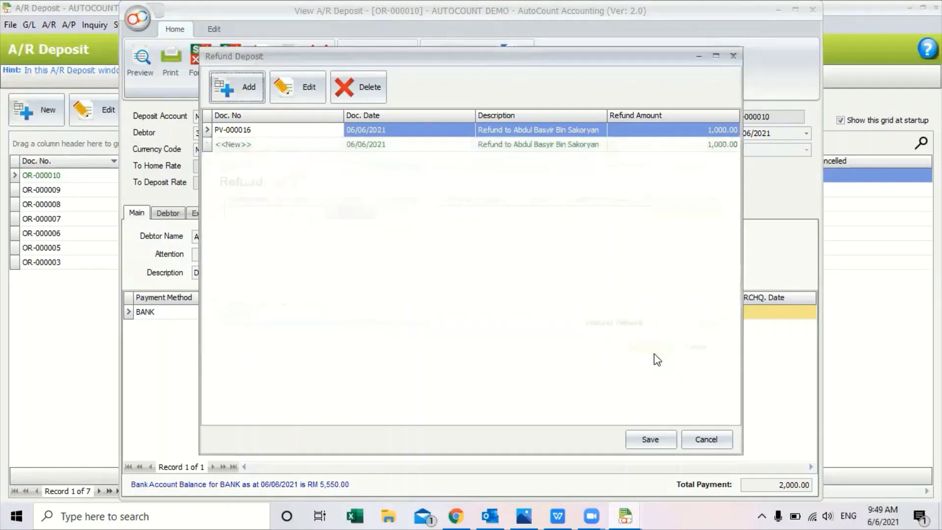
left_click(650, 442)
left_click(440, 272)
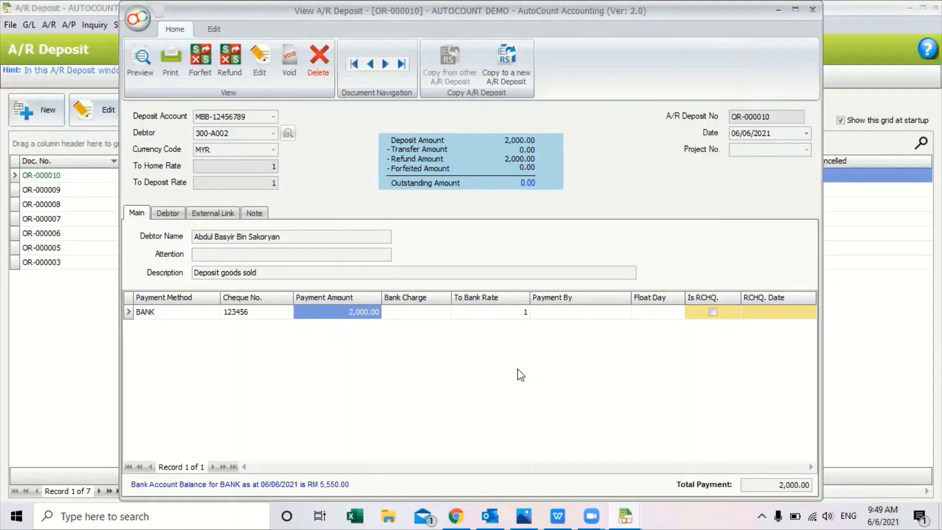
Close OR-000010's view, then view deposit OR-000009 and close it
key("Escape")
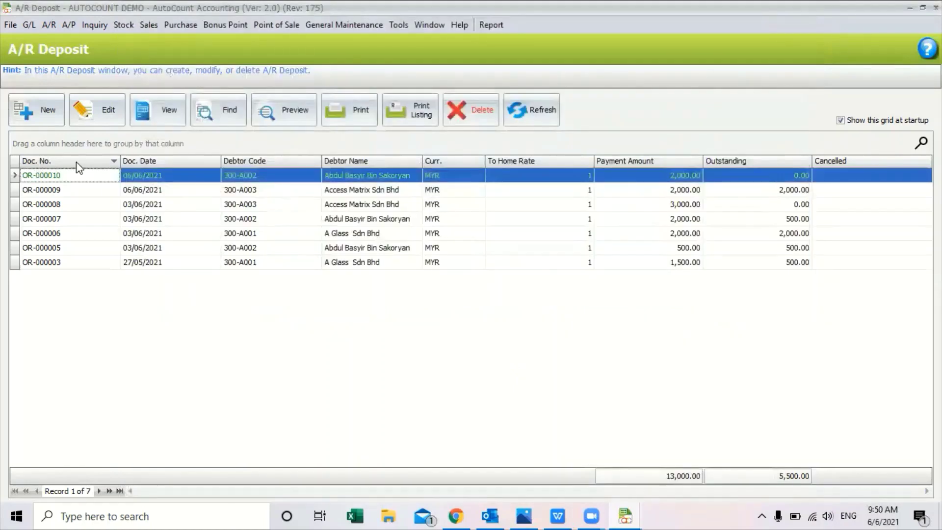
left_click(80, 192)
left_click(150, 118)
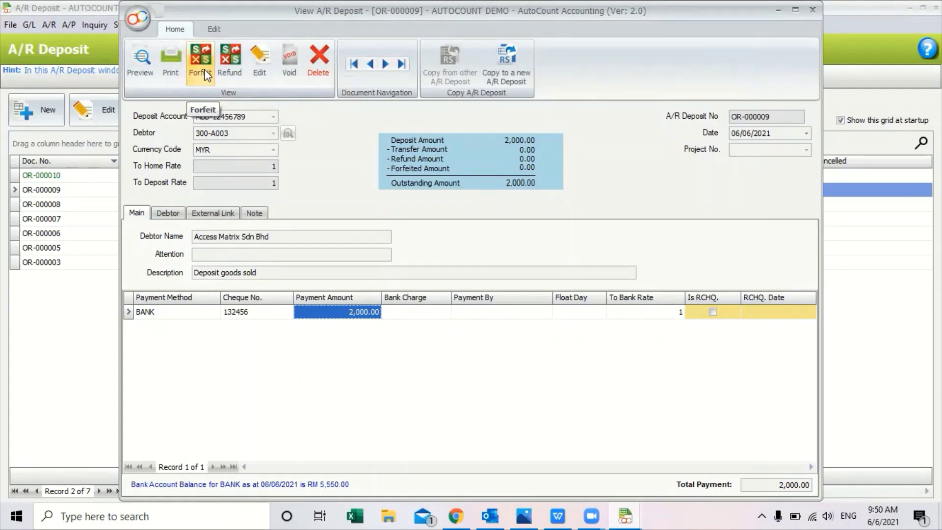
key("Escape")
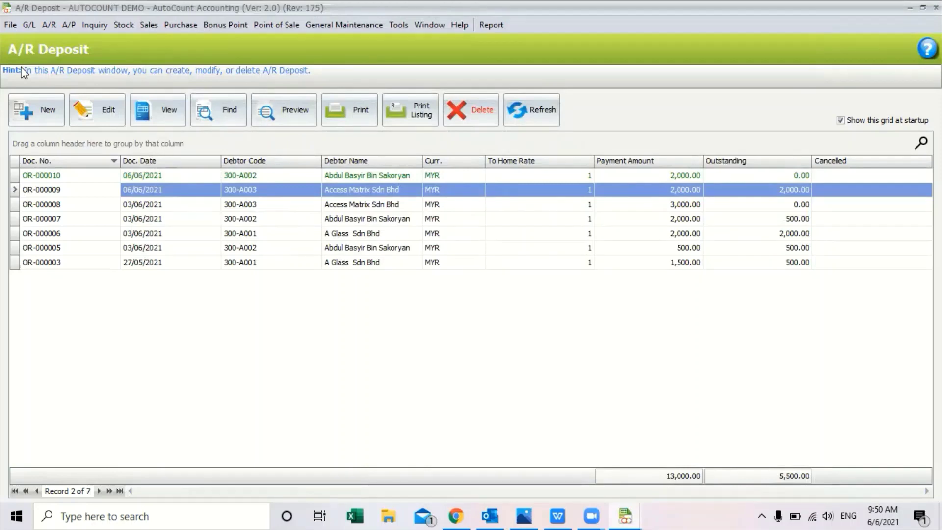
Open and dismiss the A/P menu, then close the A/R Deposit list
left_click(69, 24)
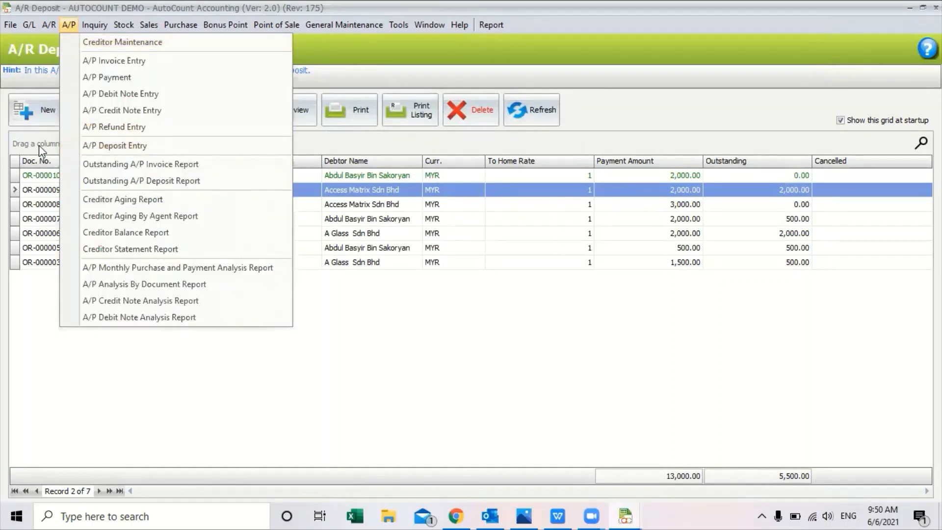
left_click(254, 278)
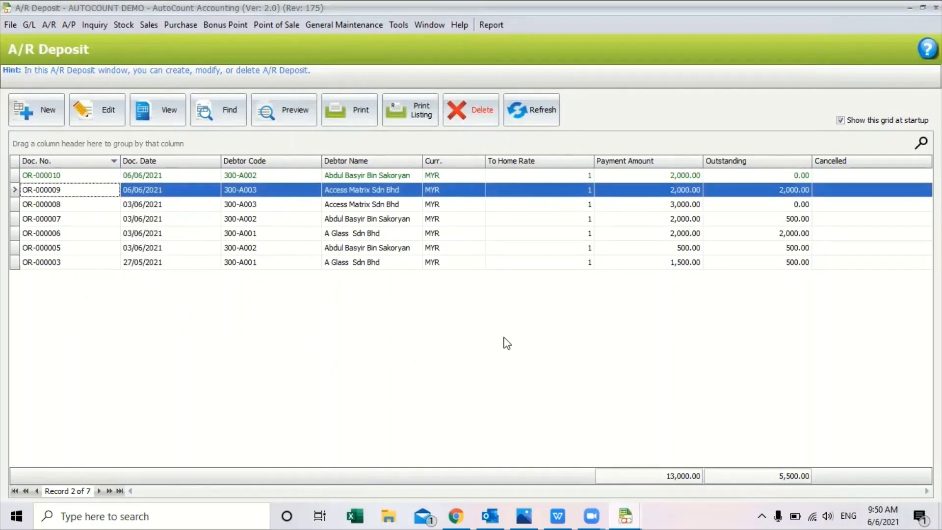
key("Escape")
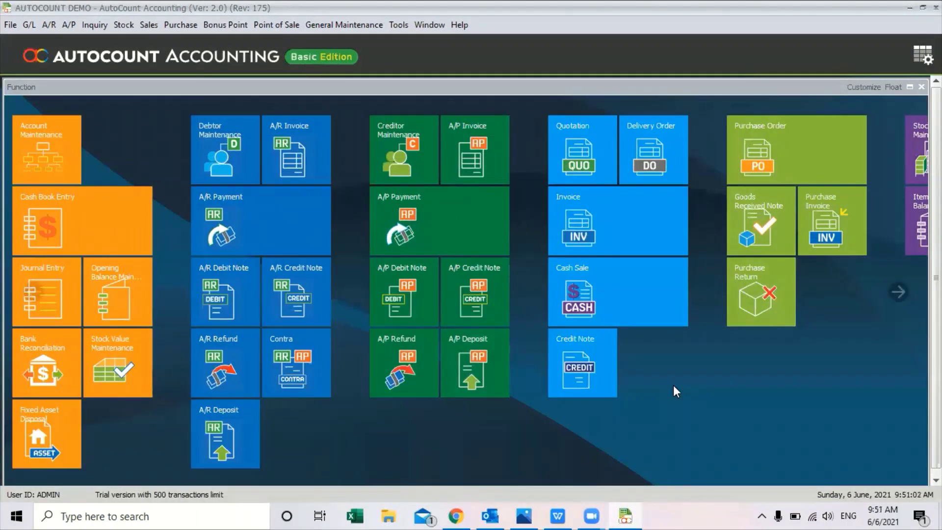